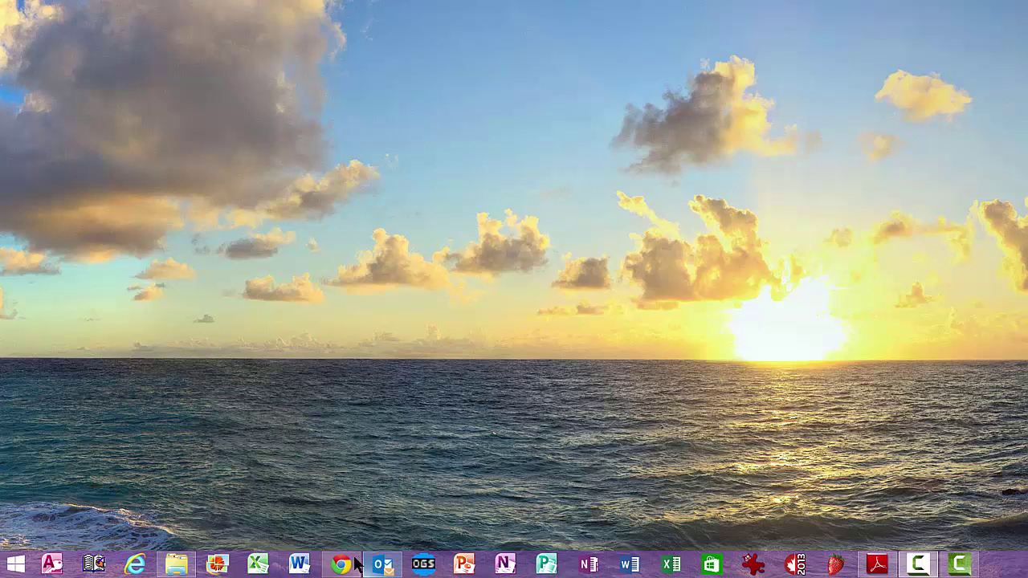
Pin My YouTube Videos.docx to Word 2010's taskbar jump list and unpin it again
right_click(299, 565)
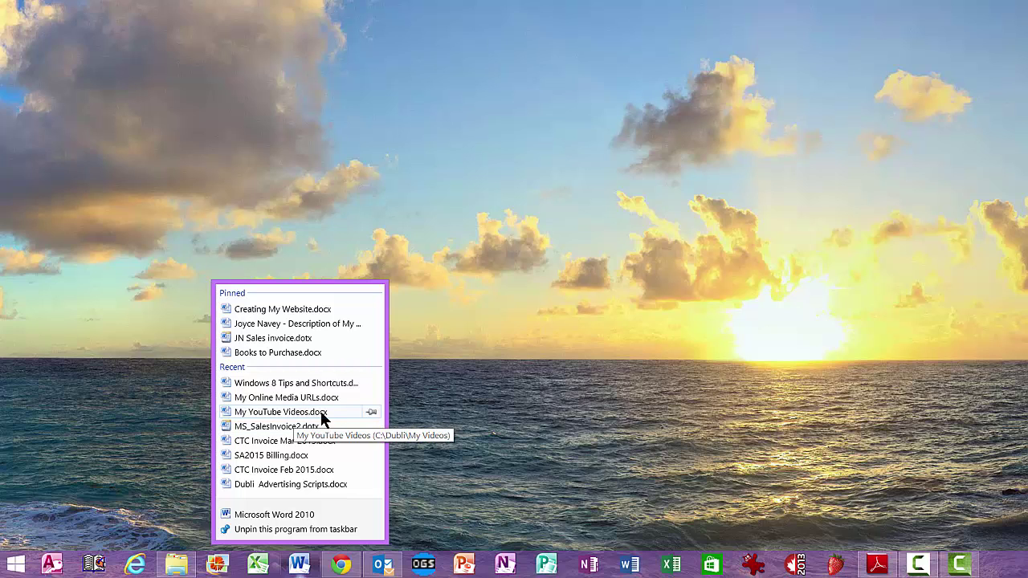
click(371, 412)
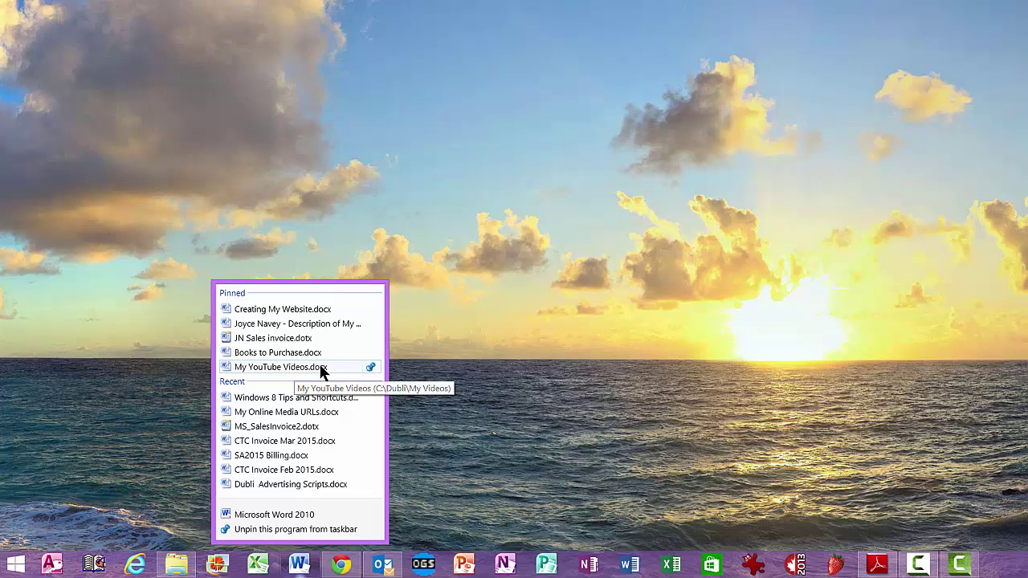
click(371, 367)
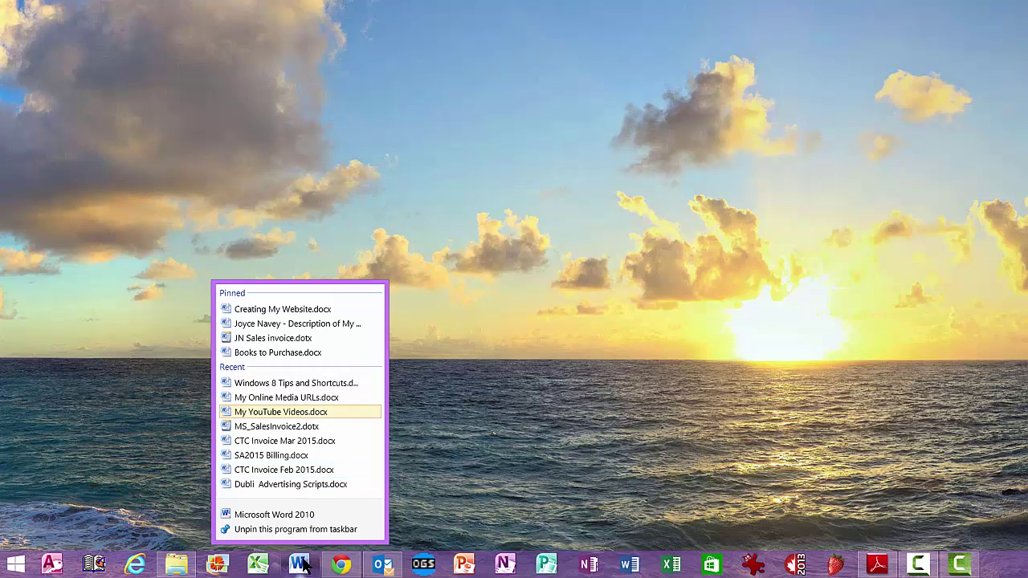
Open Windows 8 Tips and Shortcuts.docx from the recent documents in Word's jump list and close it again
click(295, 383)
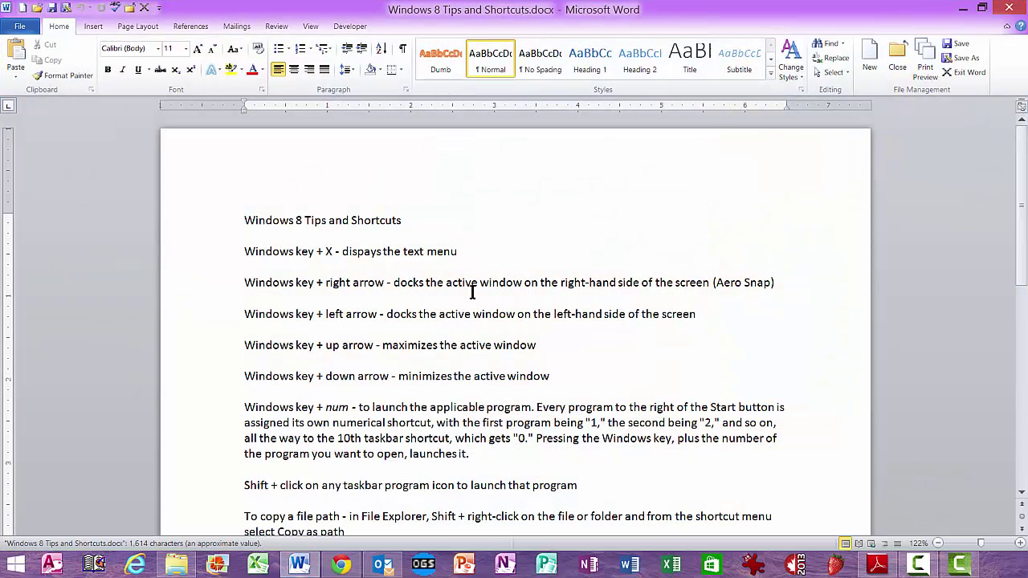
click(1010, 9)
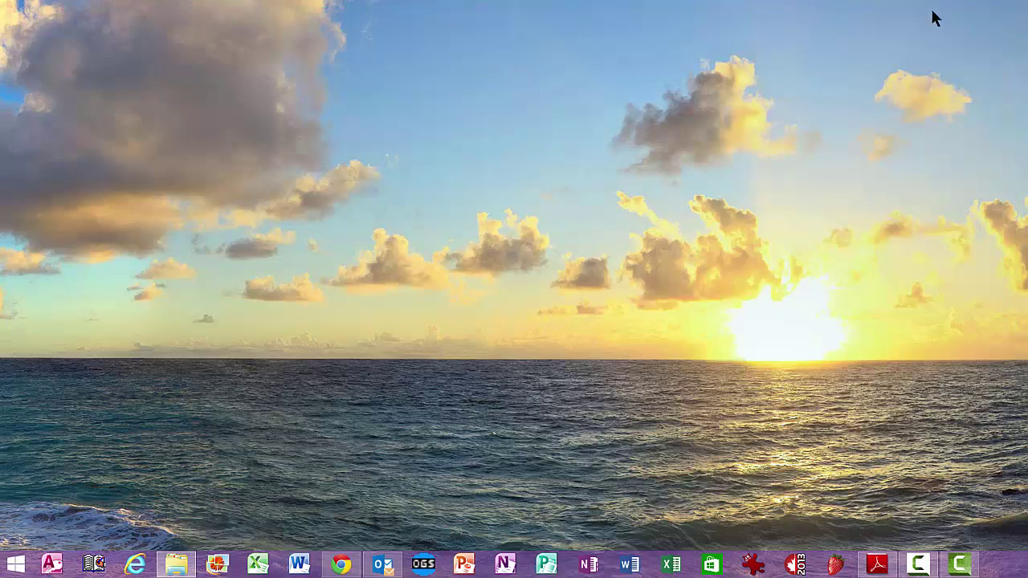
right_click(299, 564)
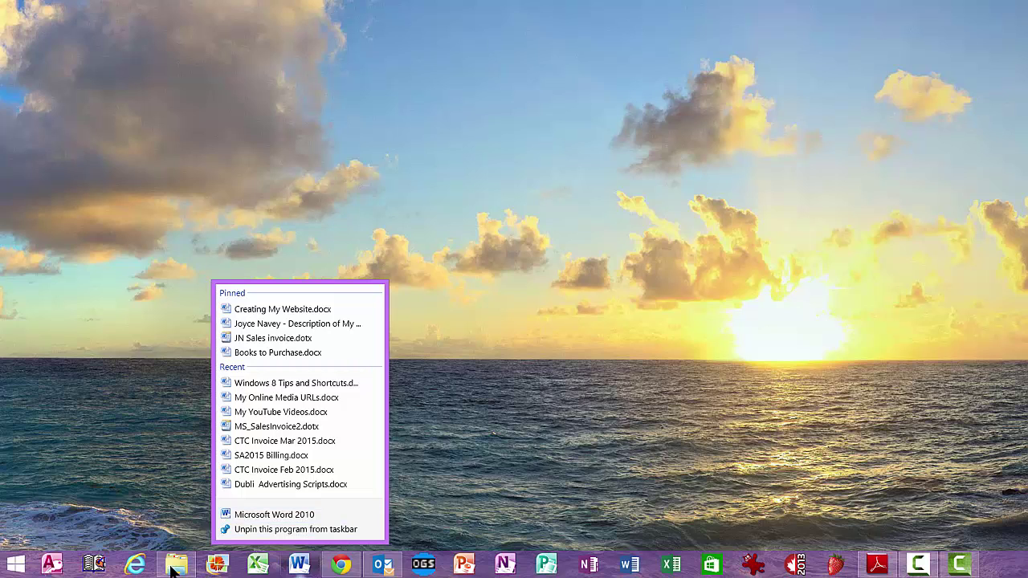
click(452, 511)
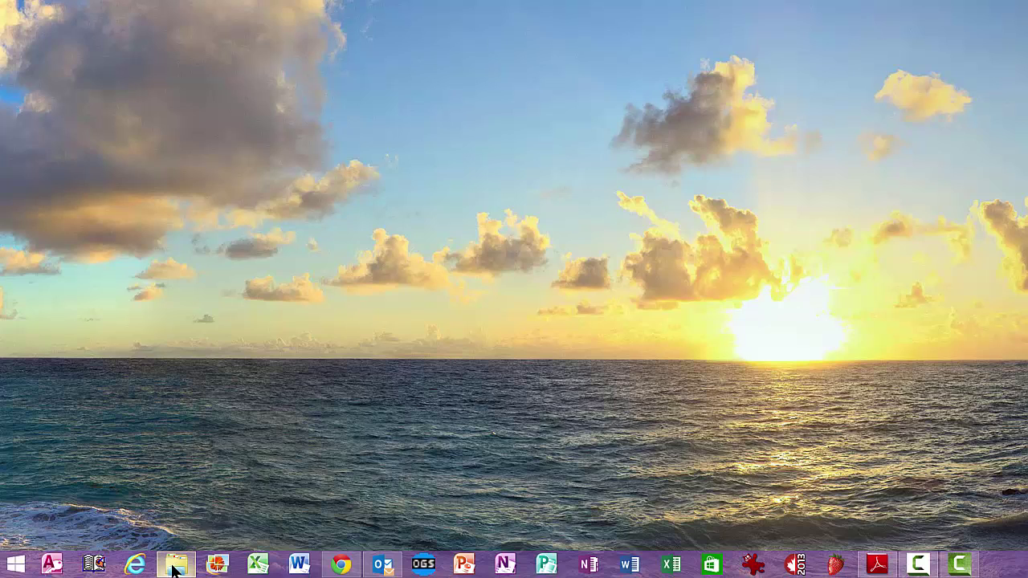
Open the Word folder from the frequent folders in File Explorer's jump list and close its window
mouse_move(175, 568)
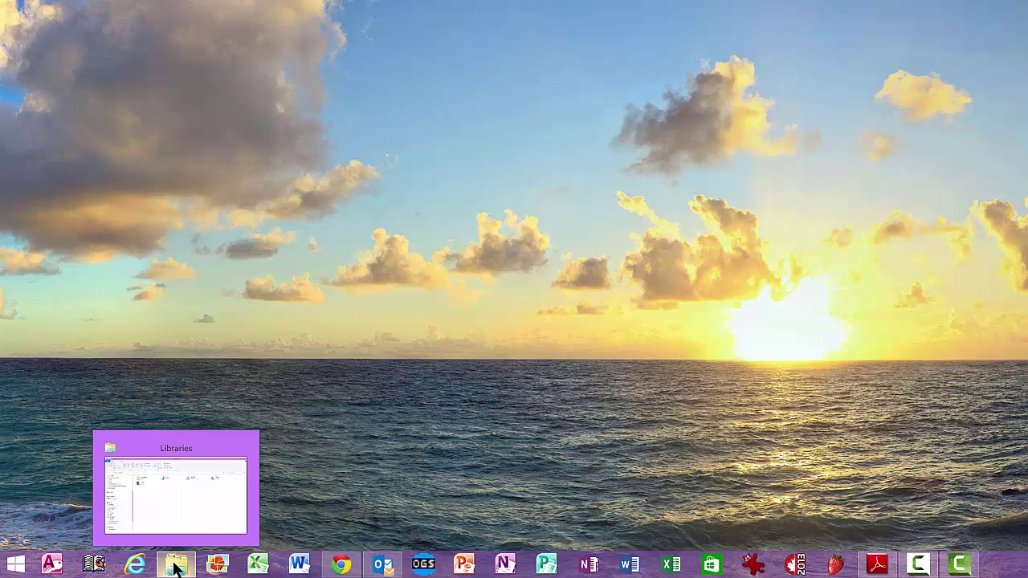
right_click(176, 567)
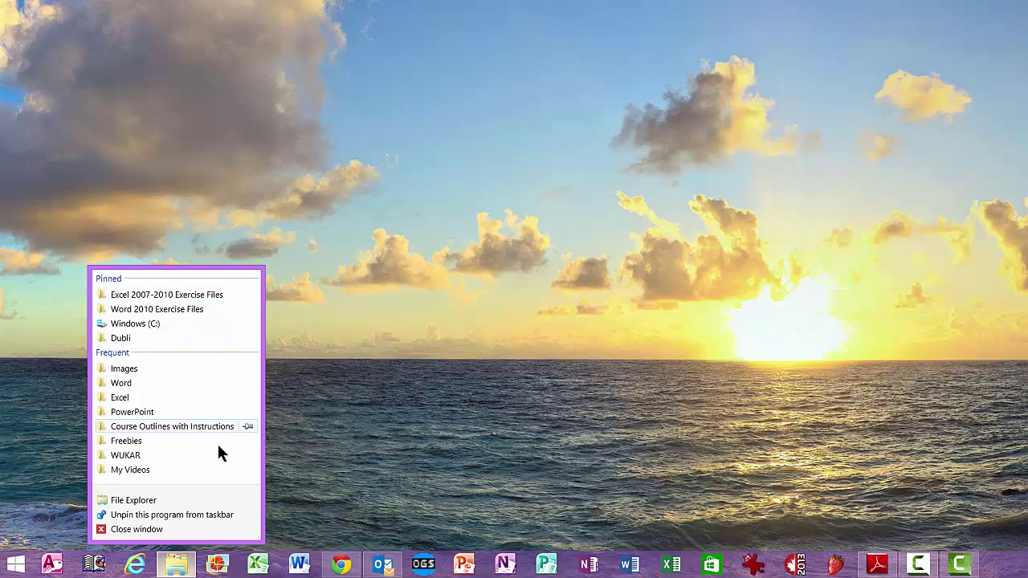
drag(185, 307, 170, 449)
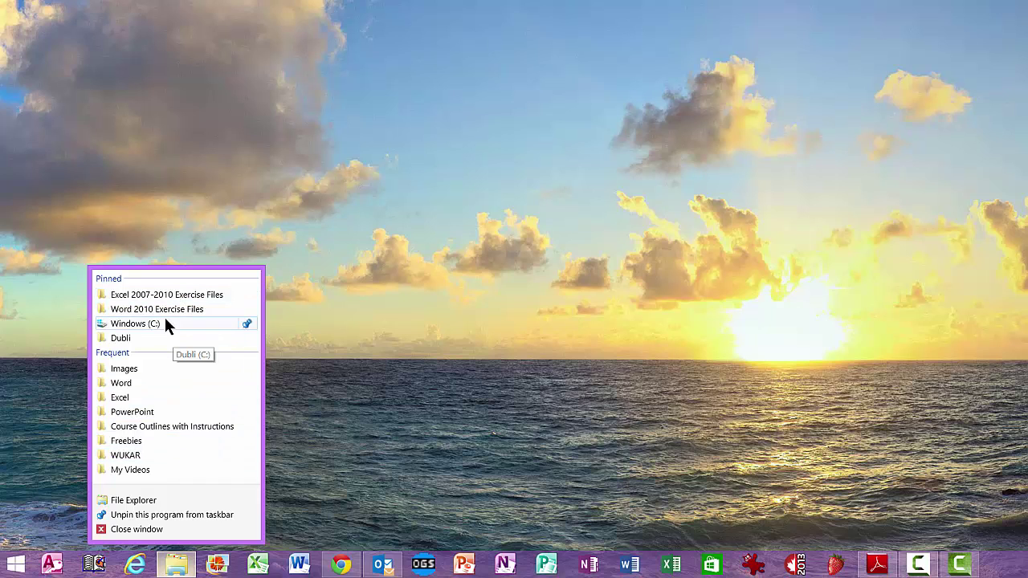
click(123, 383)
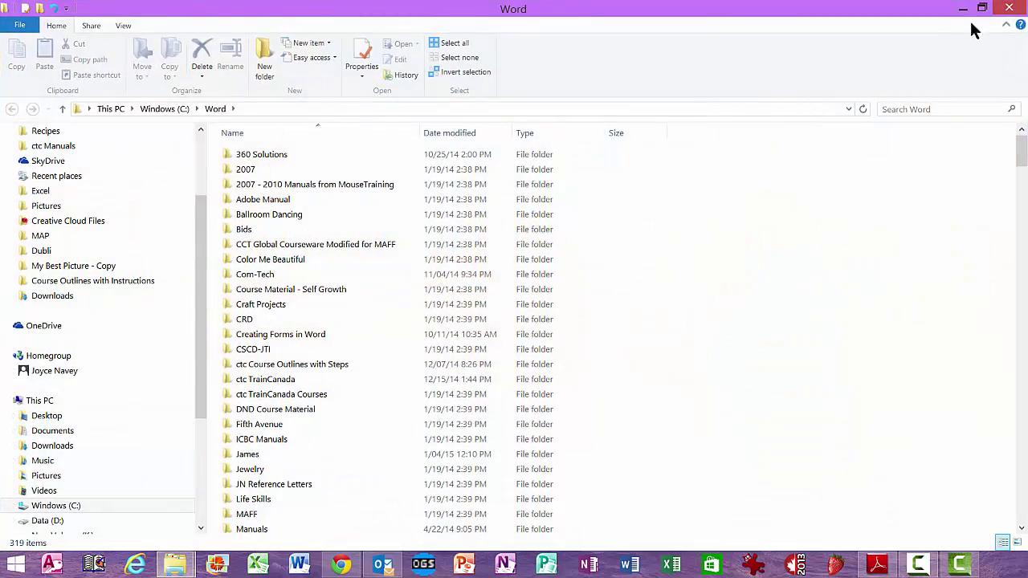
click(1008, 9)
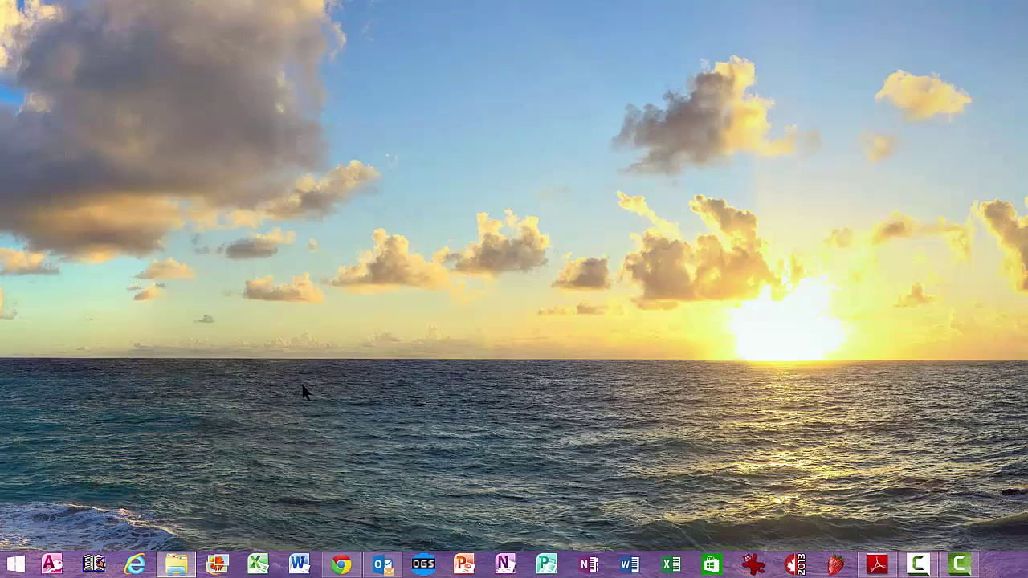
Switch to Excel 2013 and create a blank workbook
right_click(178, 568)
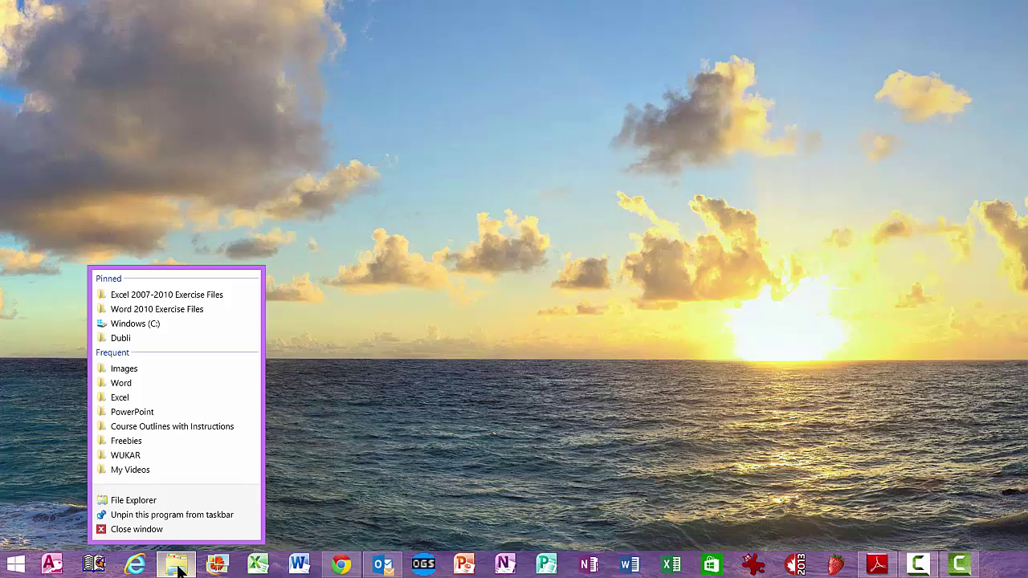
click(671, 565)
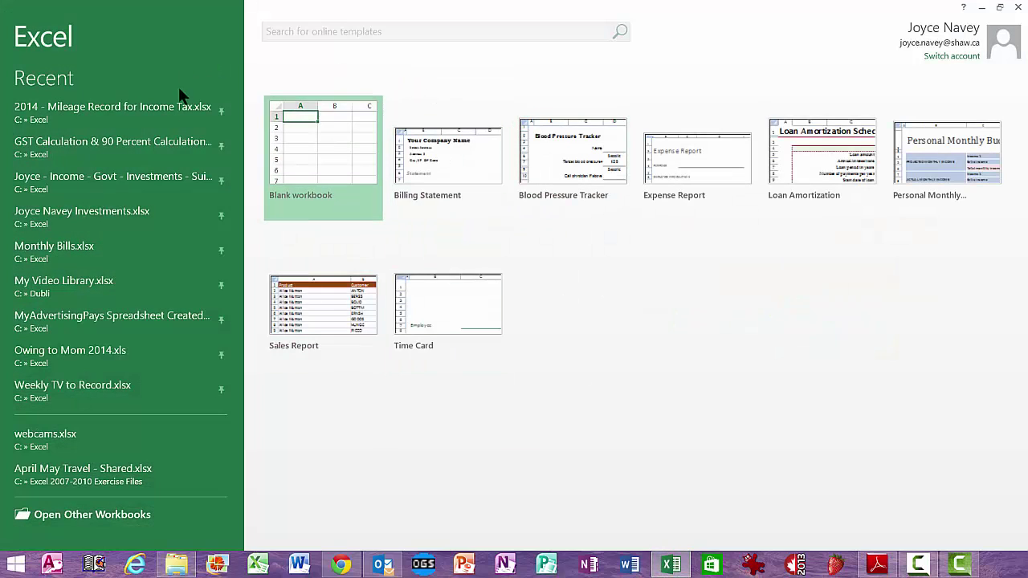
click(343, 175)
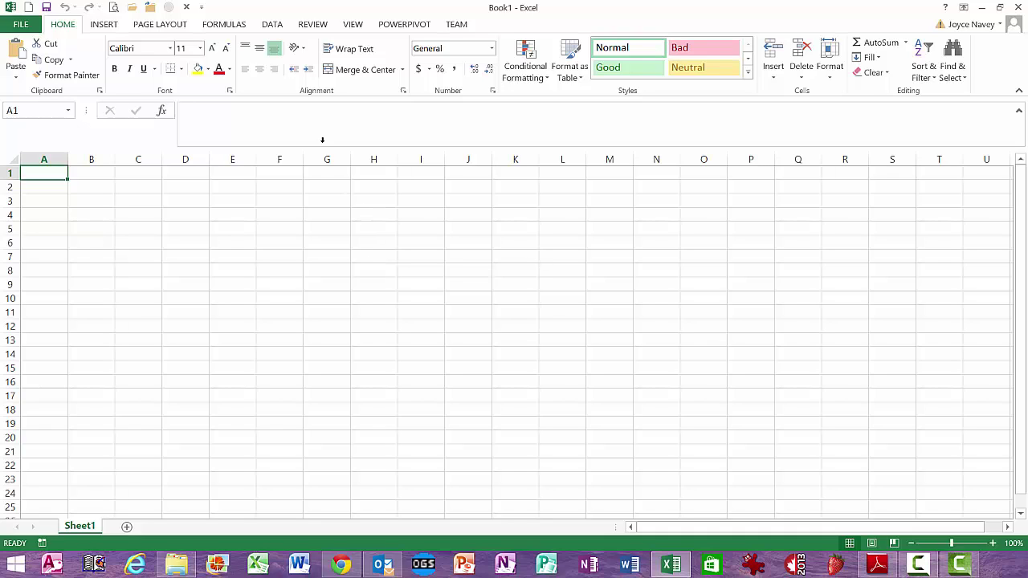
Review Excel's recent workbooks and the computer's recent folders for opening files, and return to the blank workbook
click(21, 25)
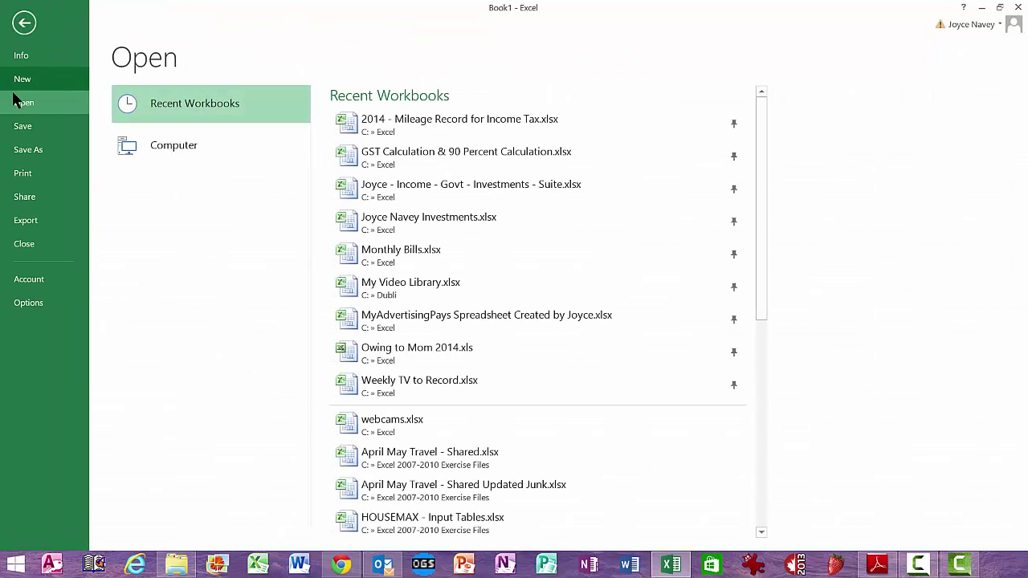
click(178, 149)
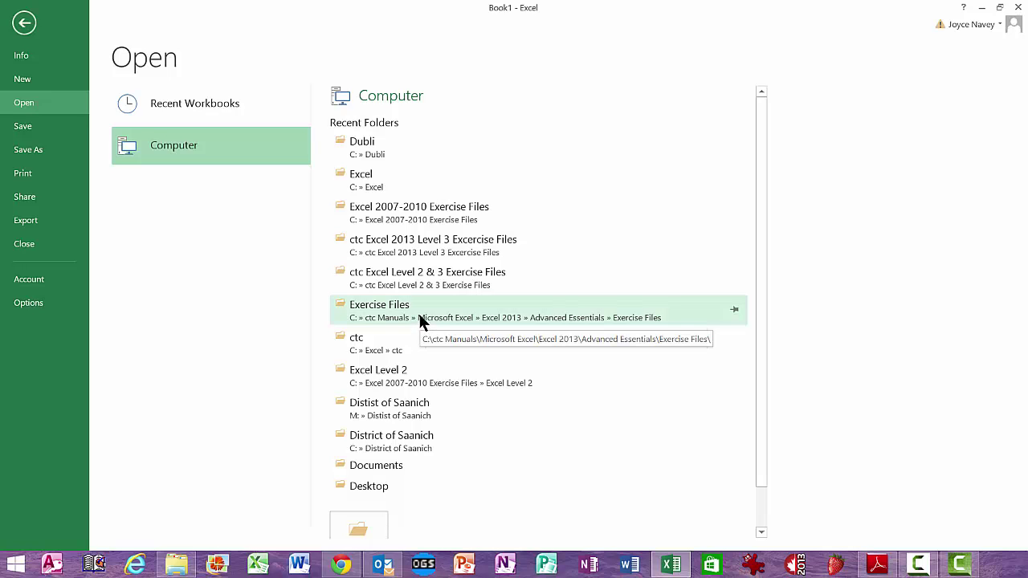
click(26, 24)
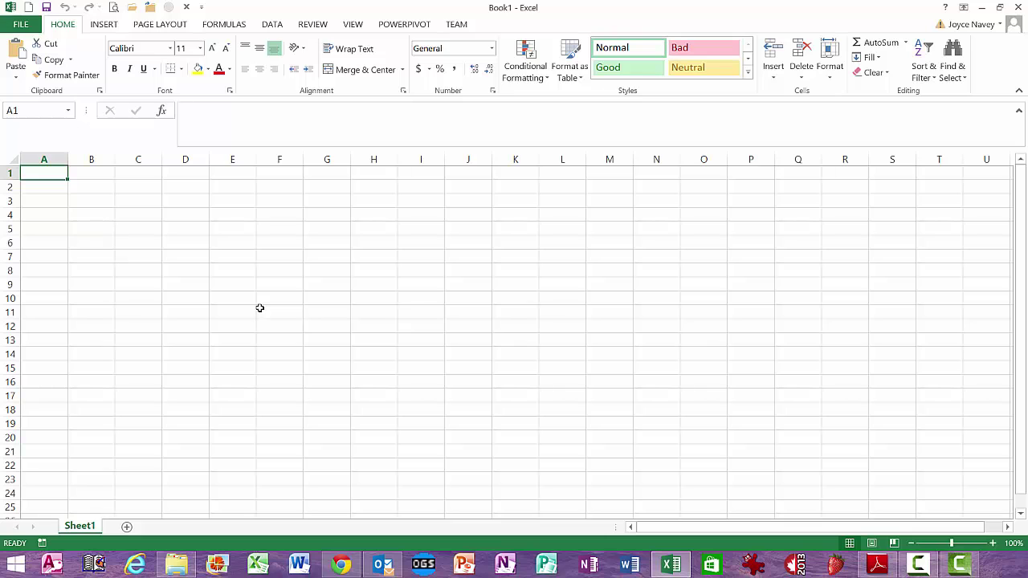
Open Accounts.xlsx from File Explorer's pinned Excel 2007-2010 Exercise Files folder, and close the workbooks and the folder window
right_click(177, 567)
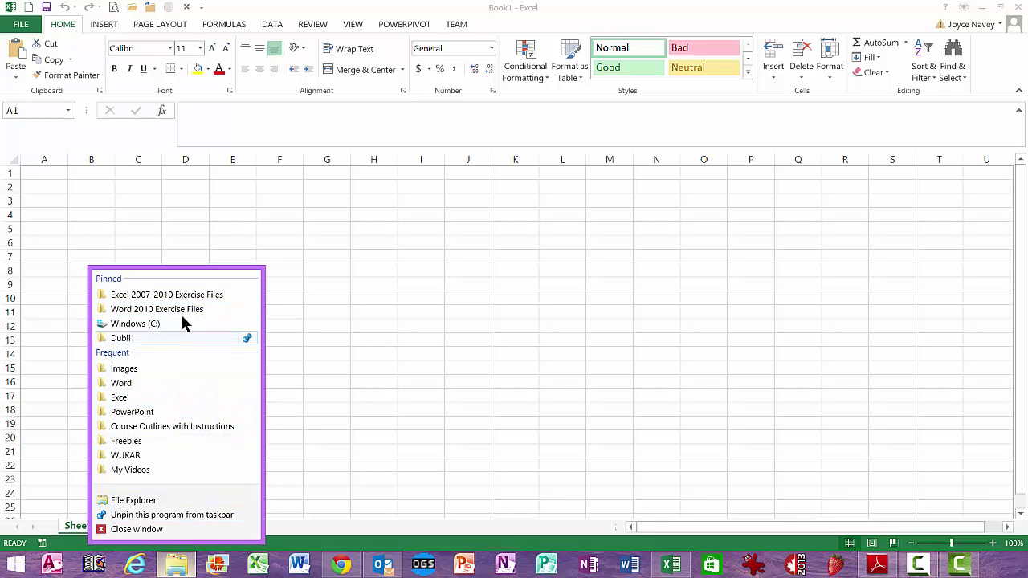
click(183, 295)
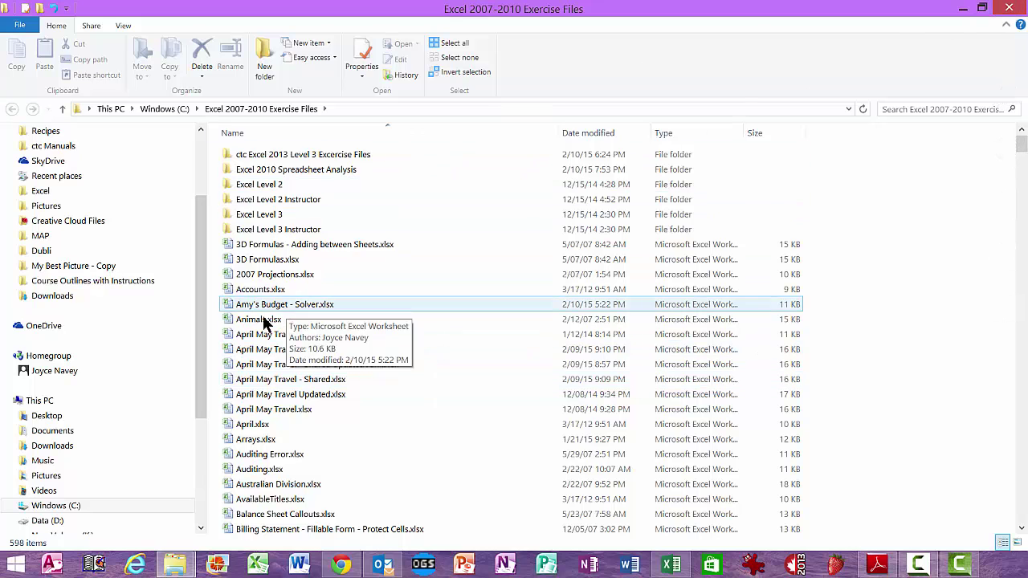
click(259, 291)
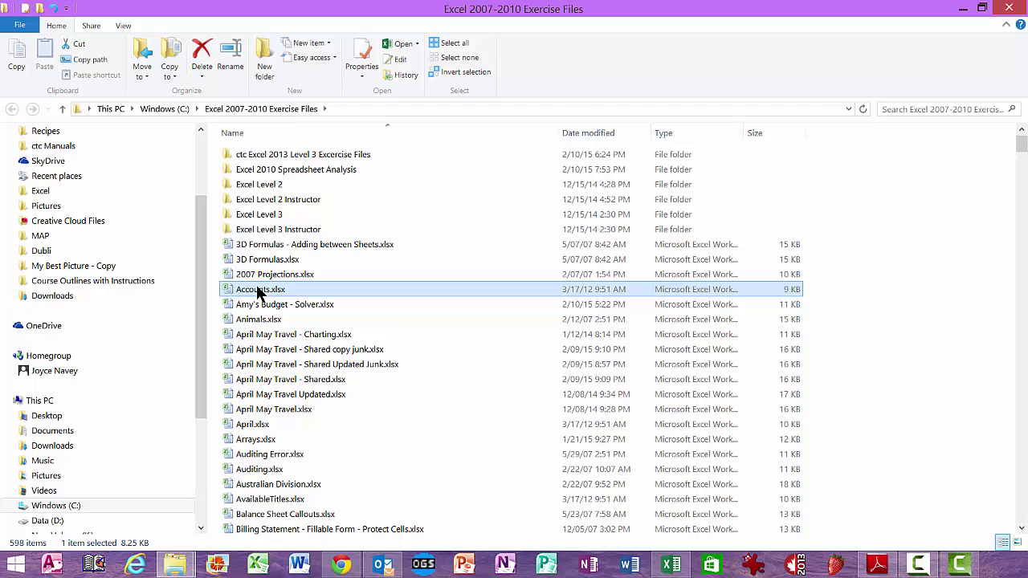
double_click(256, 289)
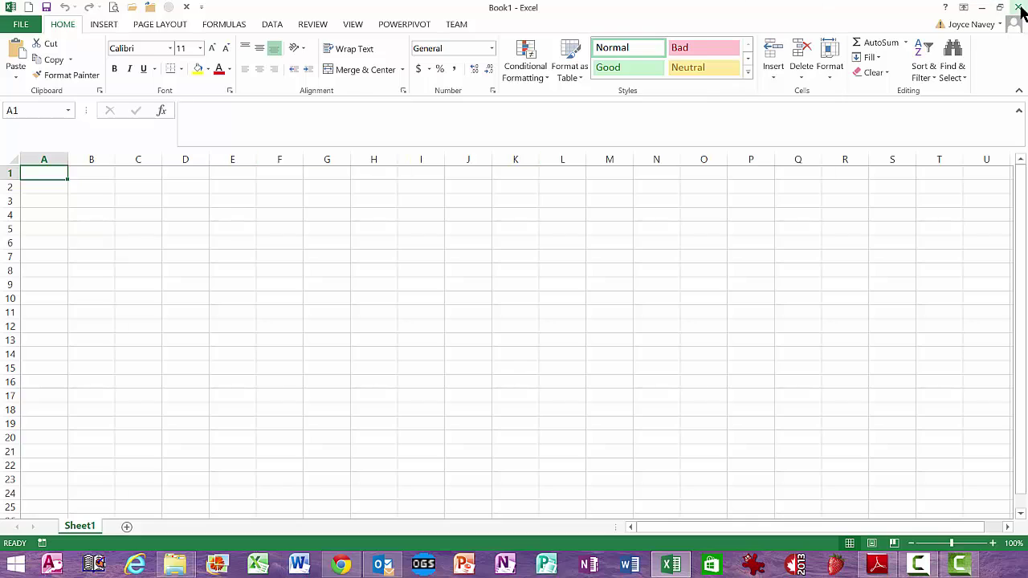
click(1021, 8)
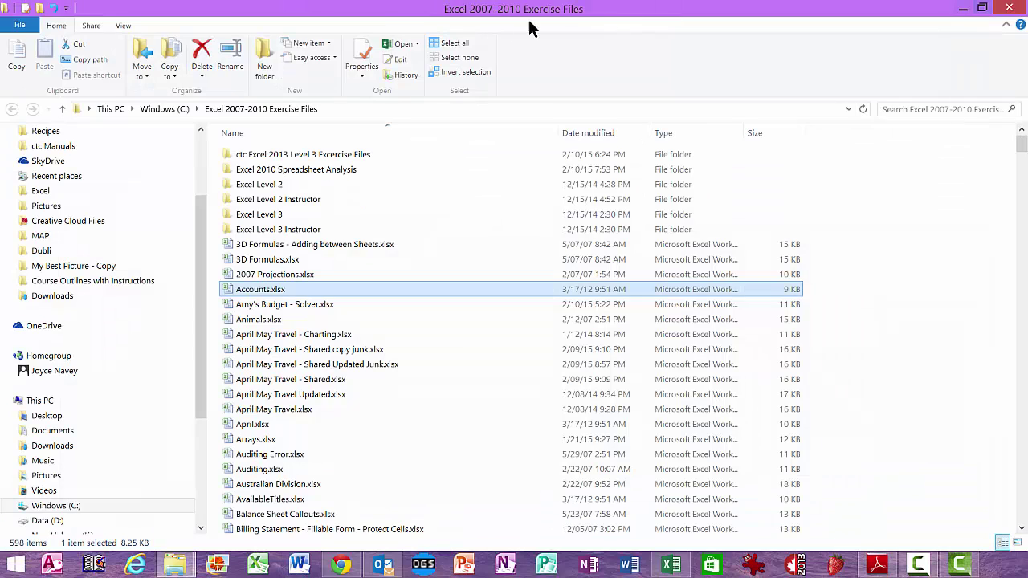
click(1012, 9)
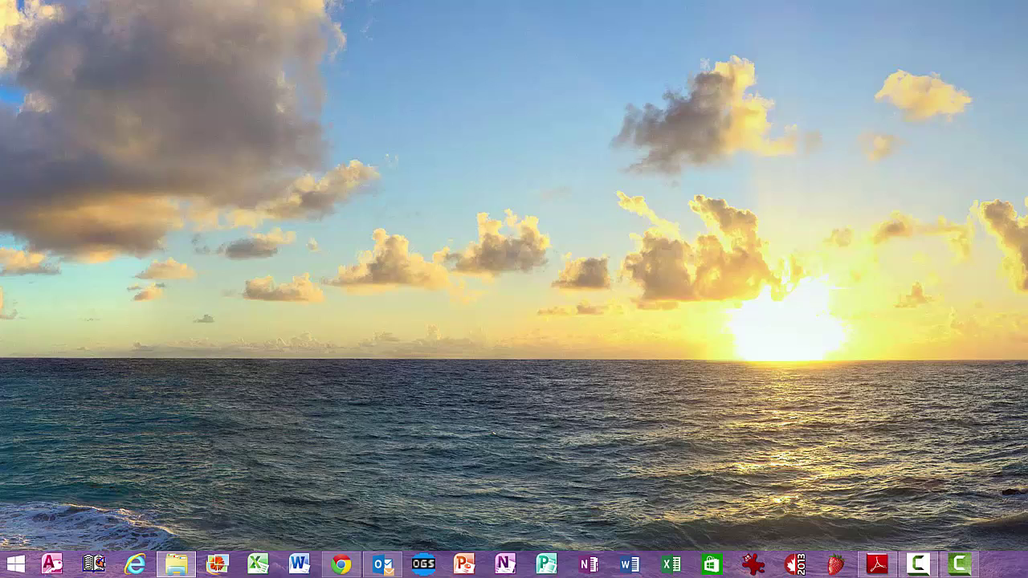
View Internet Explorer's jump list, and open and close a new e-mail message from Outlook's jump list
right_click(137, 564)
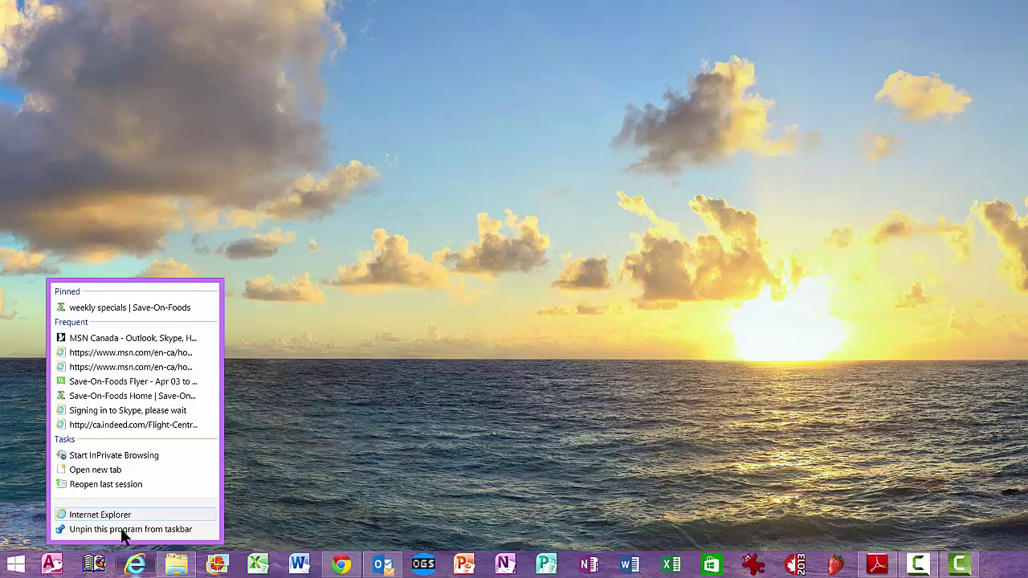
right_click(384, 567)
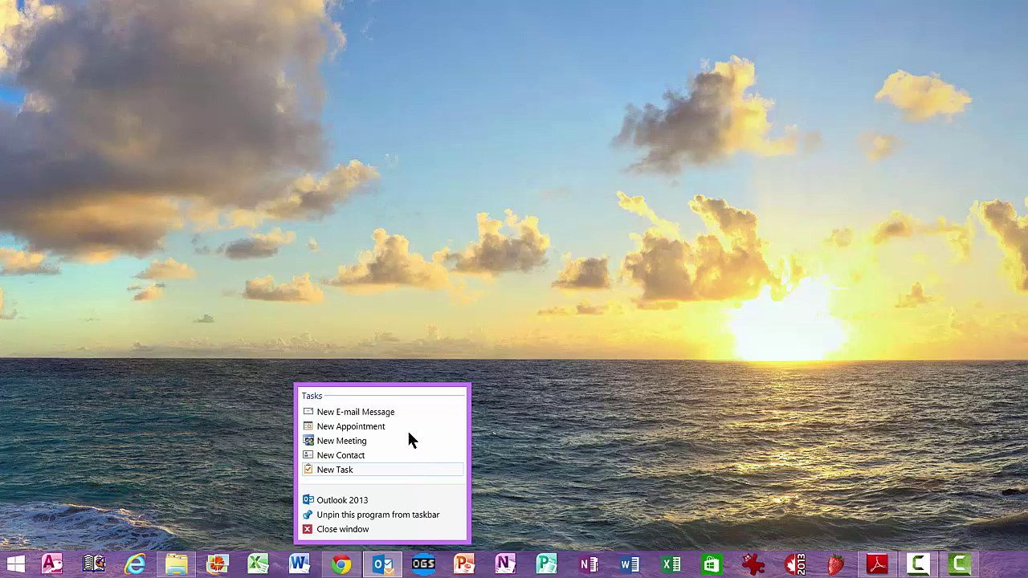
click(342, 412)
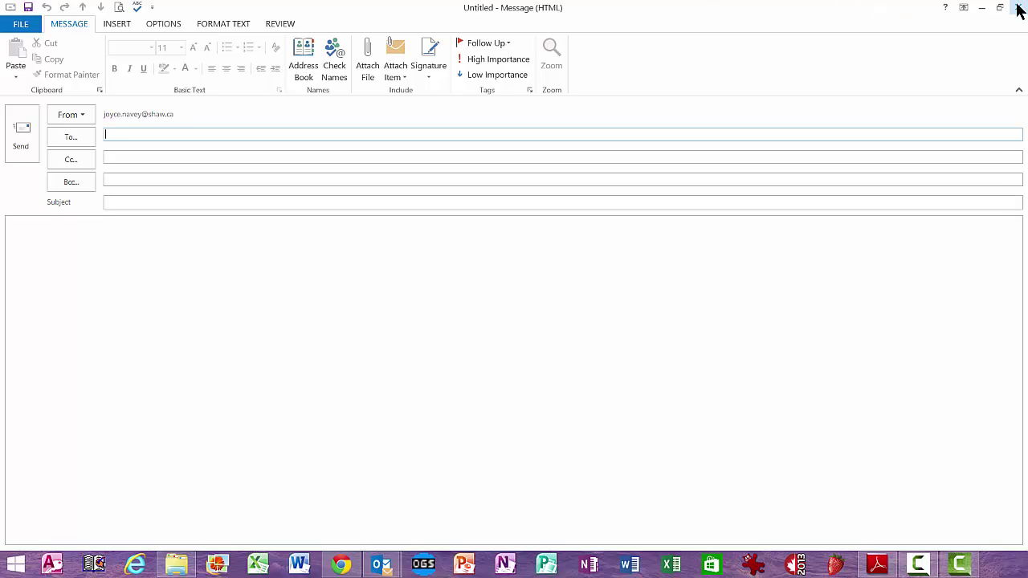
mouse_move(1019, 10)
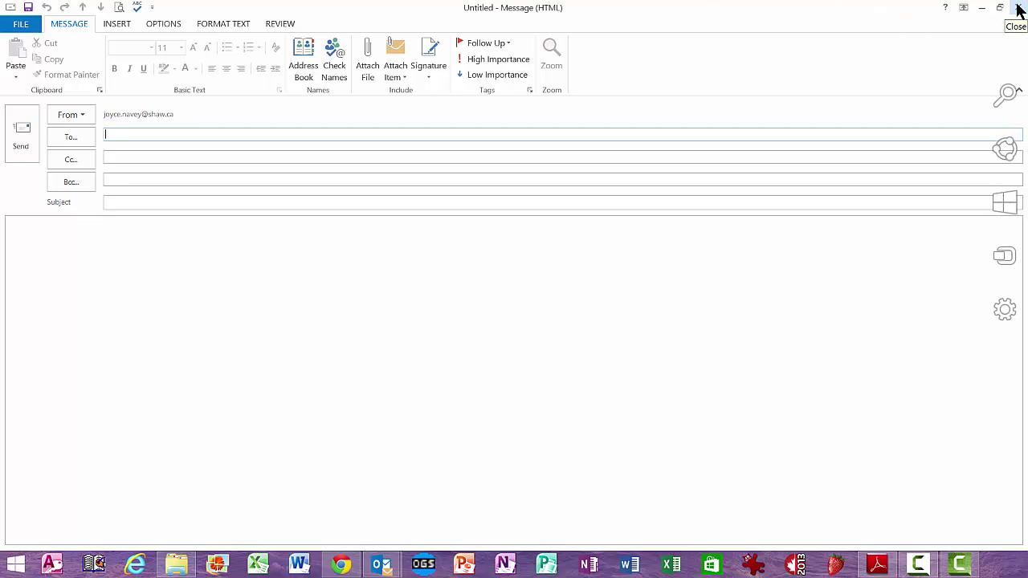
click(1017, 8)
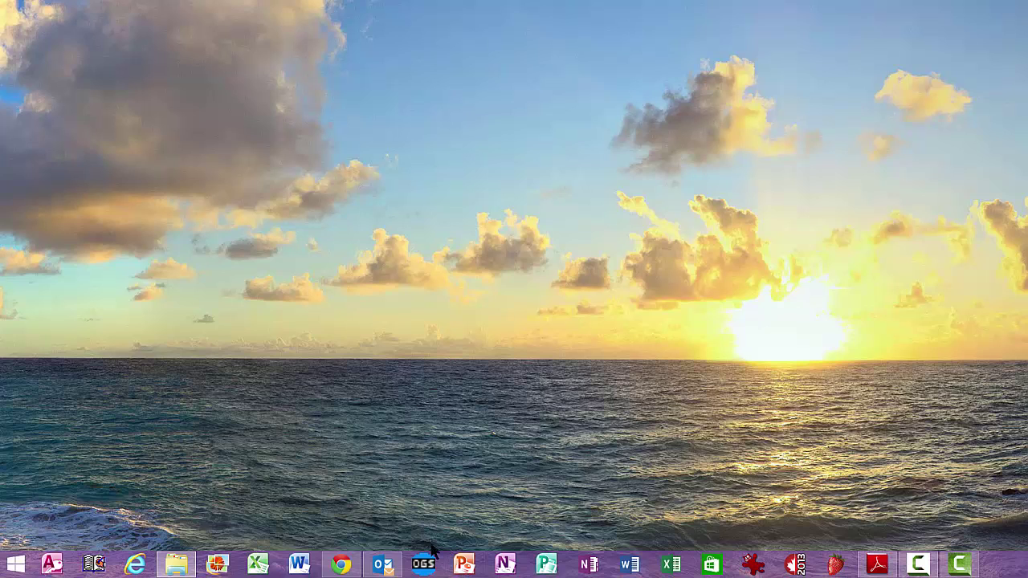
Create a new e-mail message from Outlook's jump list and attach Books to Purchase.docx from Word's pinned documents
mouse_move(386, 568)
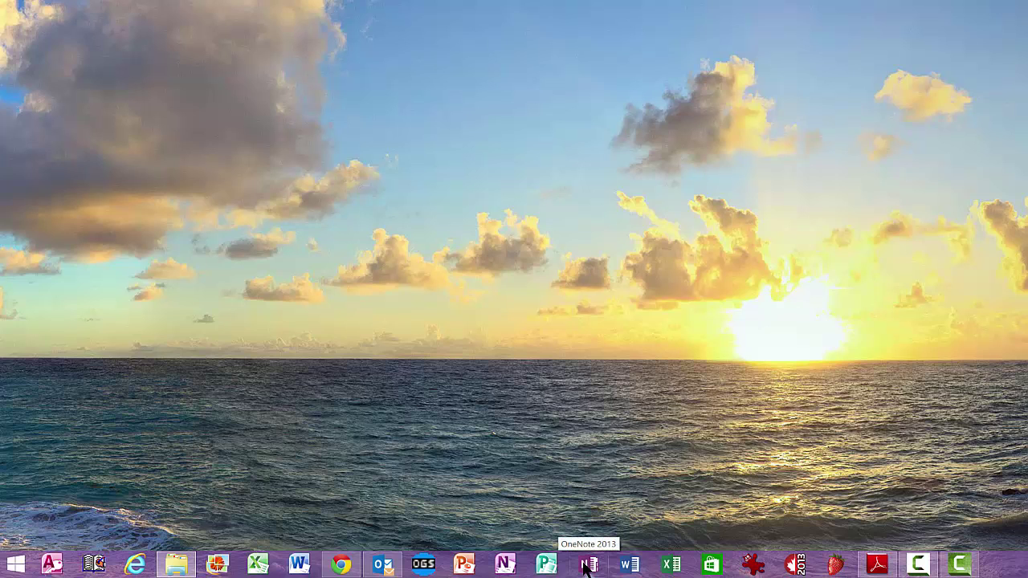
mouse_move(341, 568)
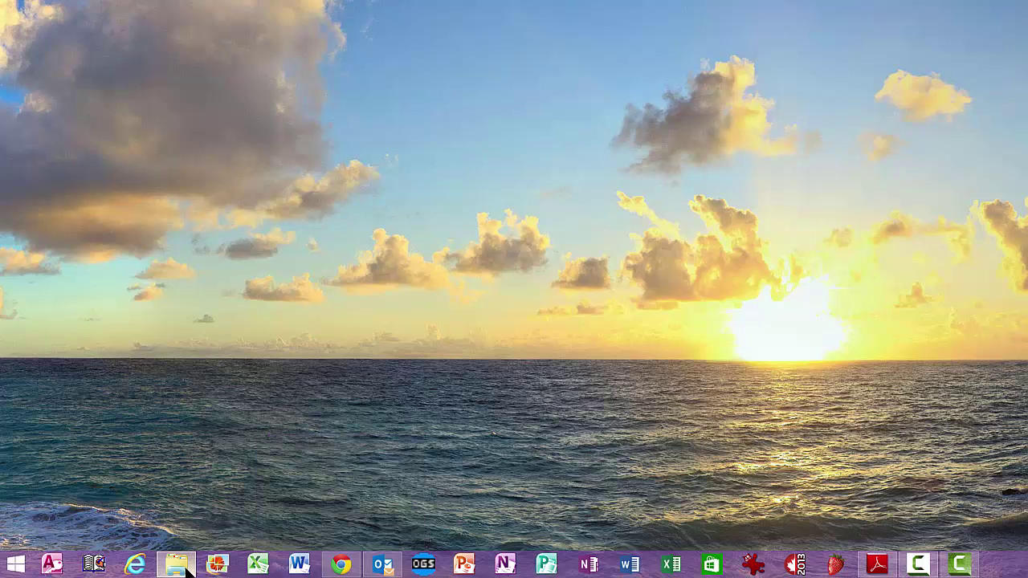
right_click(385, 569)
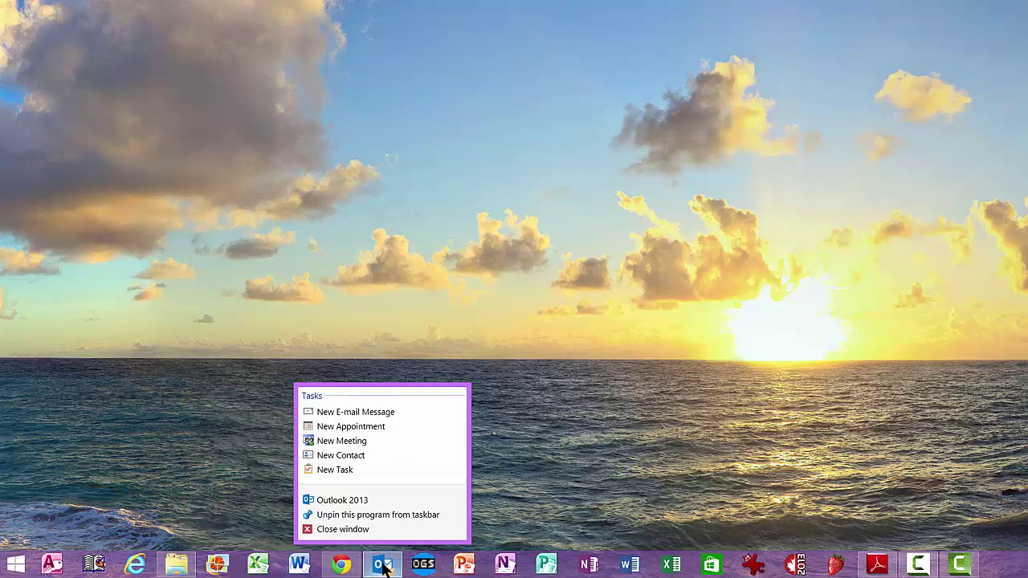
click(376, 414)
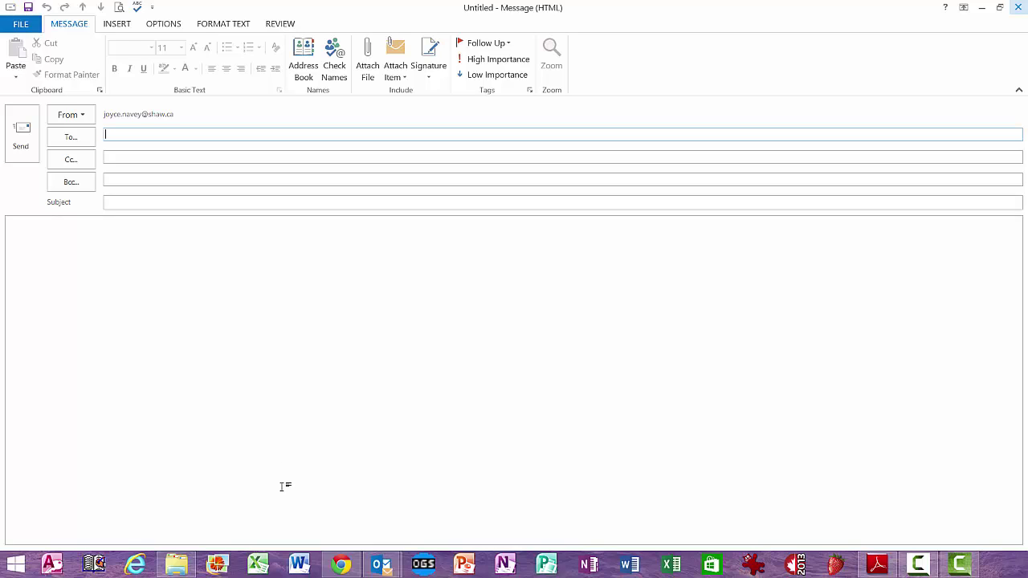
right_click(300, 565)
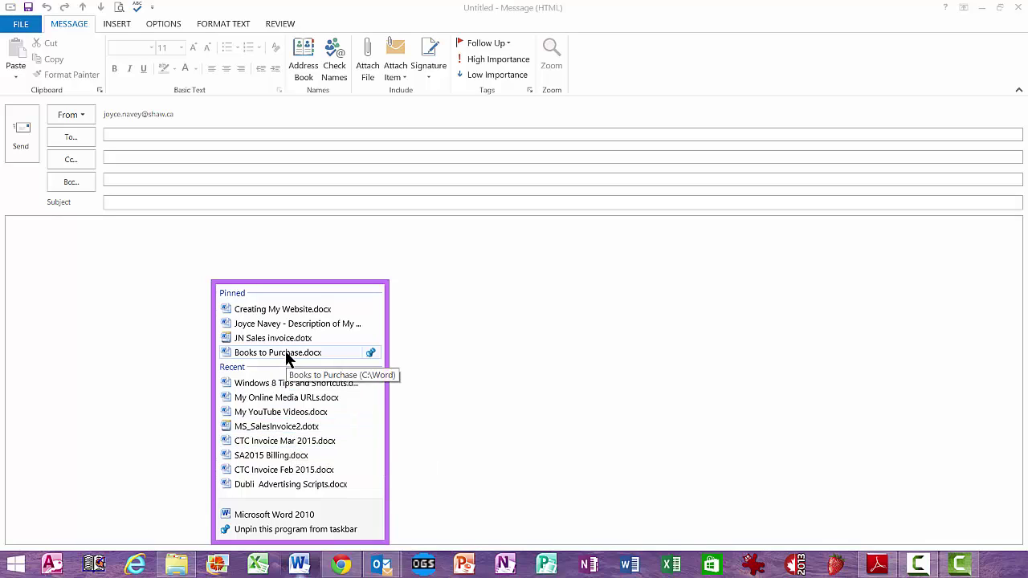
drag(285, 352, 78, 255)
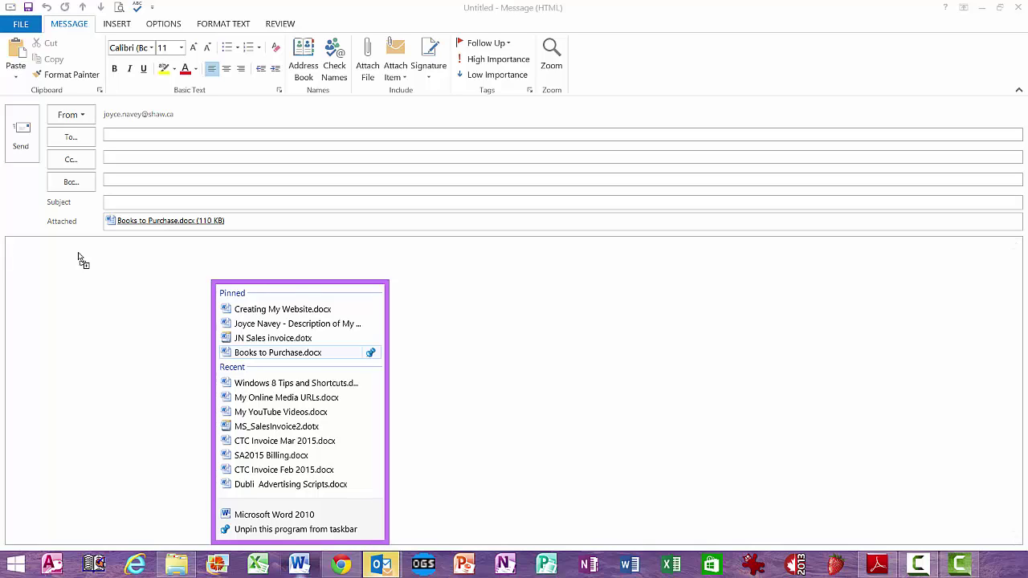
Dismiss Word's list of documents and close the untitled e-mail message without saving the changes
click(485, 320)
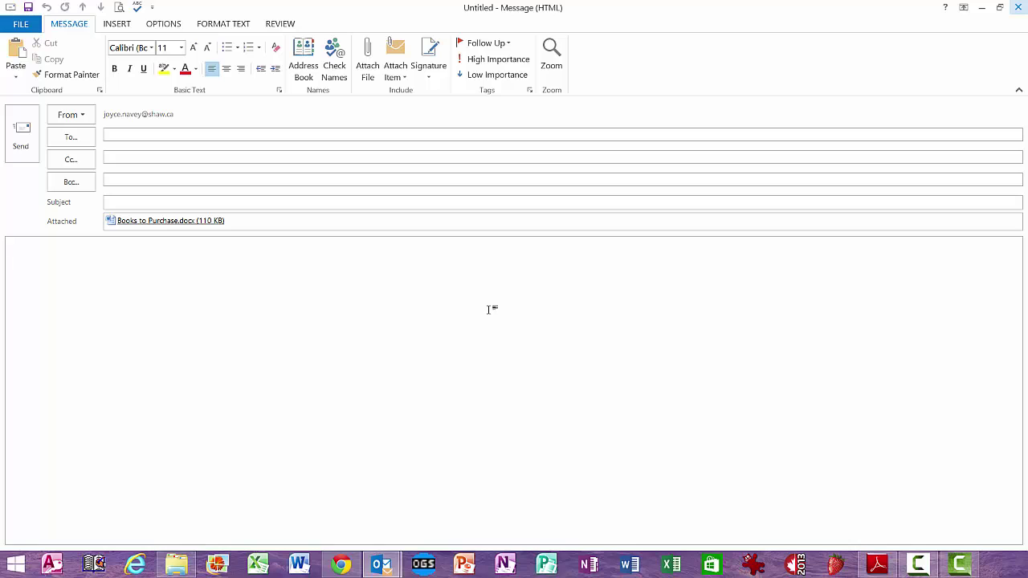
click(1018, 9)
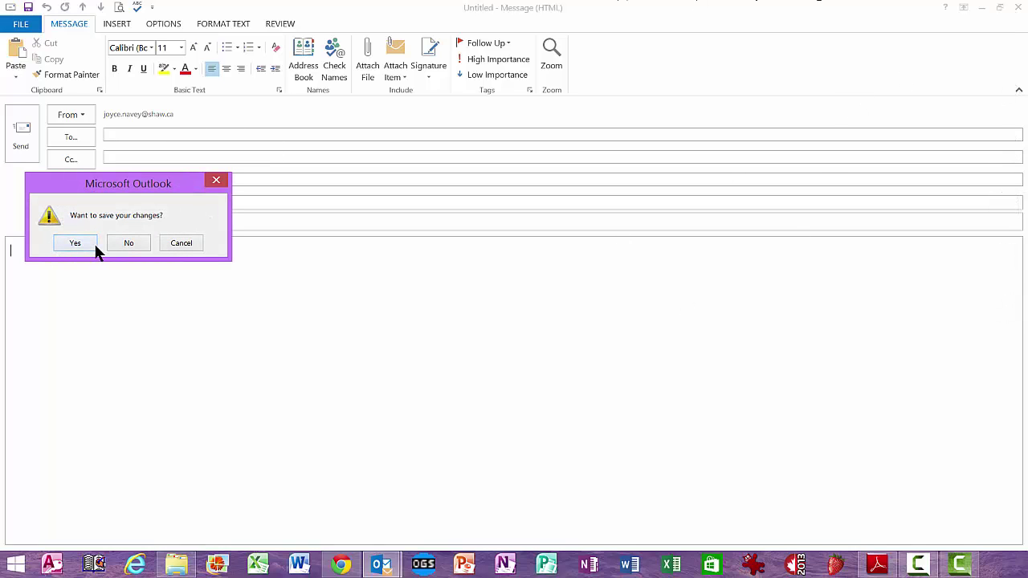
click(128, 245)
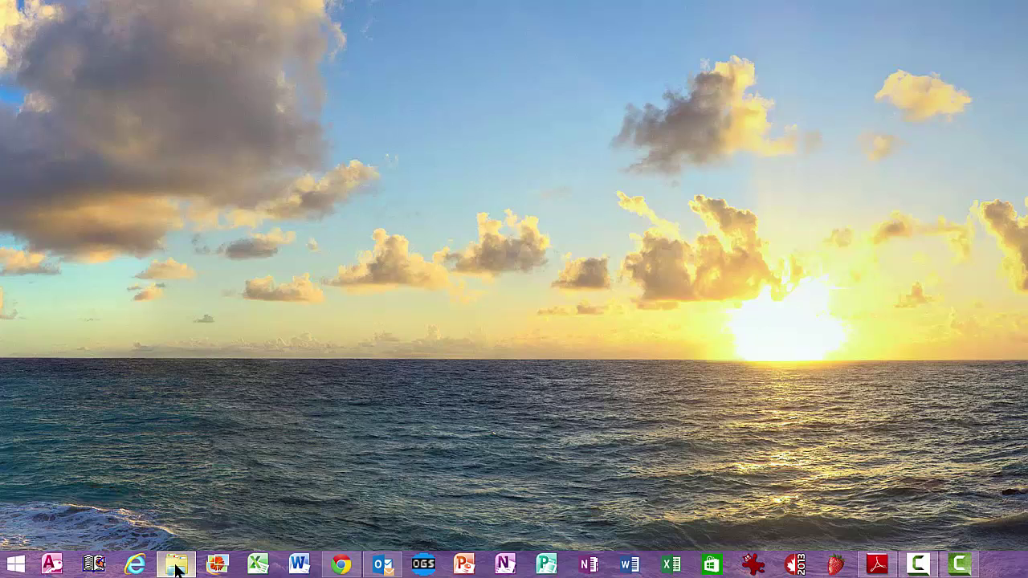
Open a new File Explorer window from its jump list and pin the Recipes folder from the Favorites to that jump list
mouse_move(175, 567)
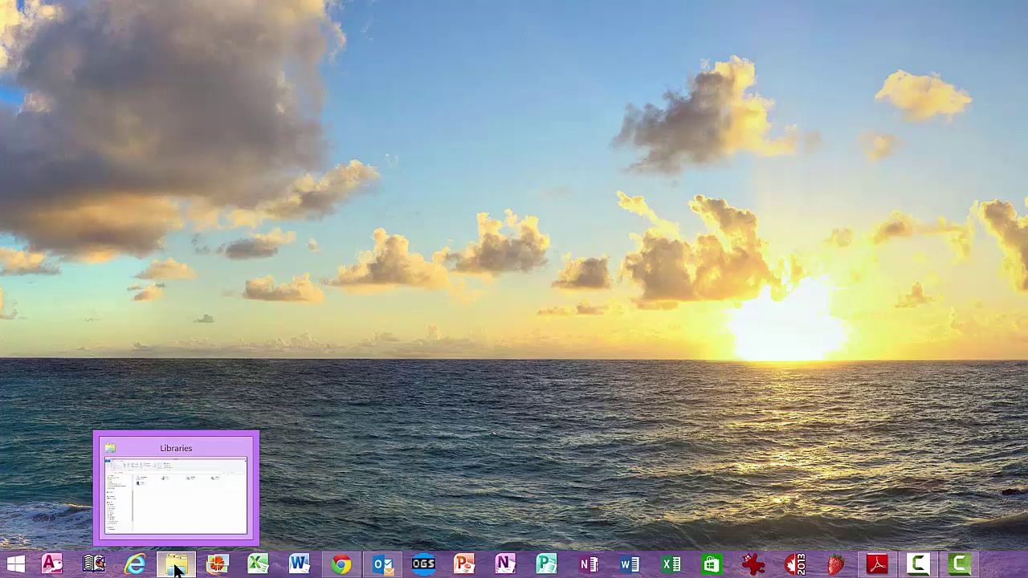
right_click(175, 567)
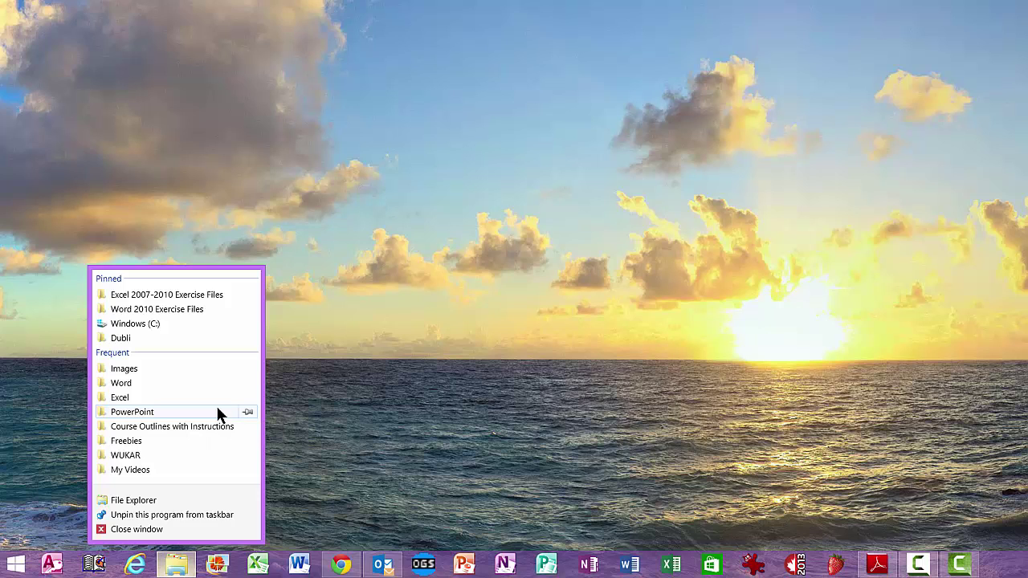
click(124, 499)
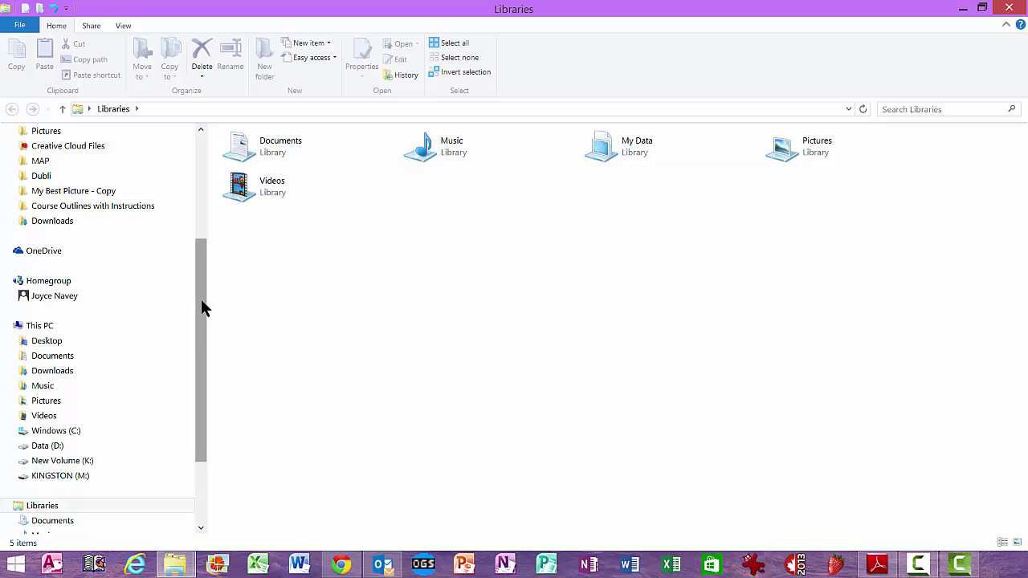
drag(203, 308, 198, 241)
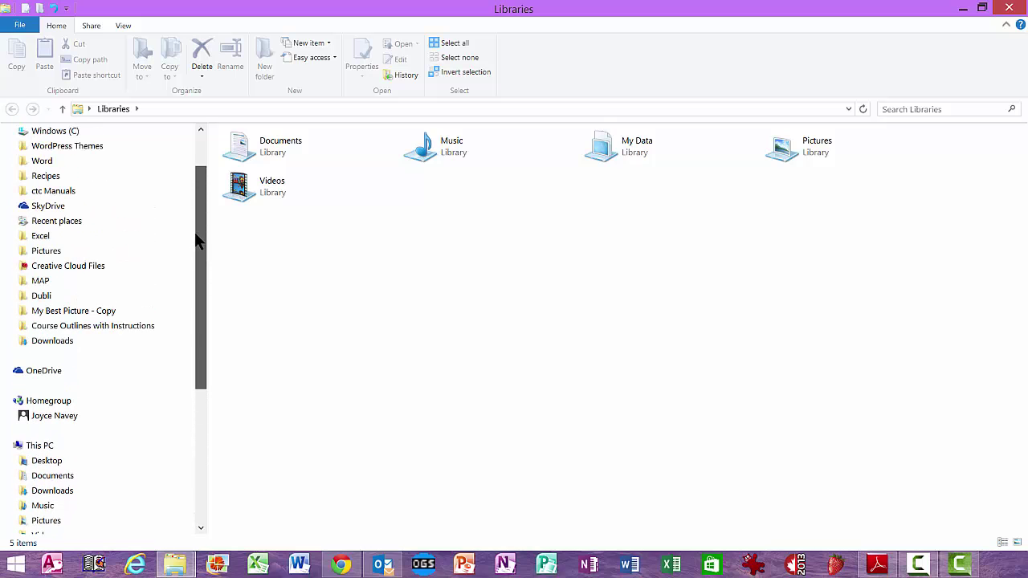
drag(47, 179, 177, 569)
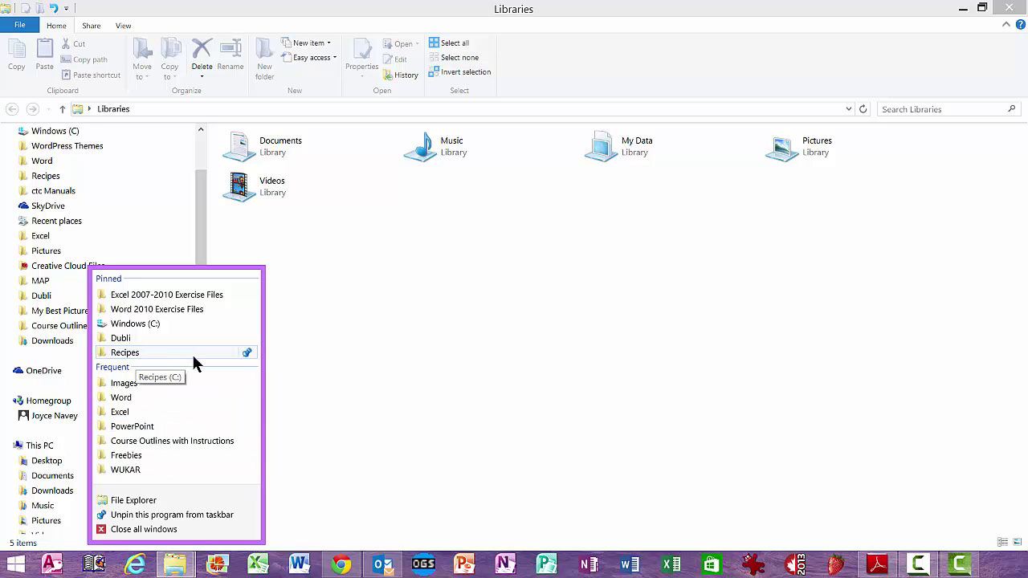
Unpin the Recipes folder from File Explorer's jump list and close the Libraries window
click(246, 353)
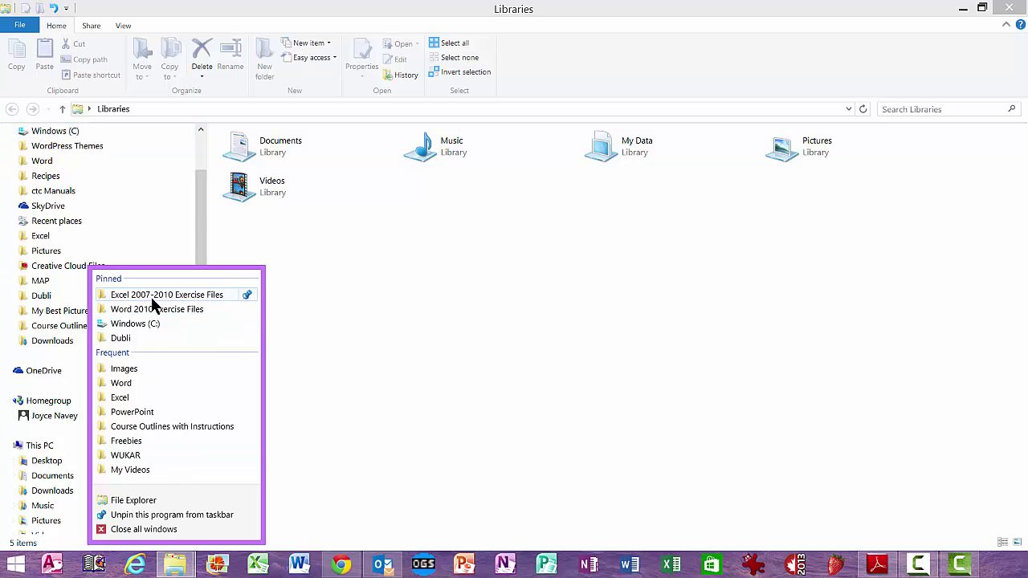
click(324, 487)
click(1009, 8)
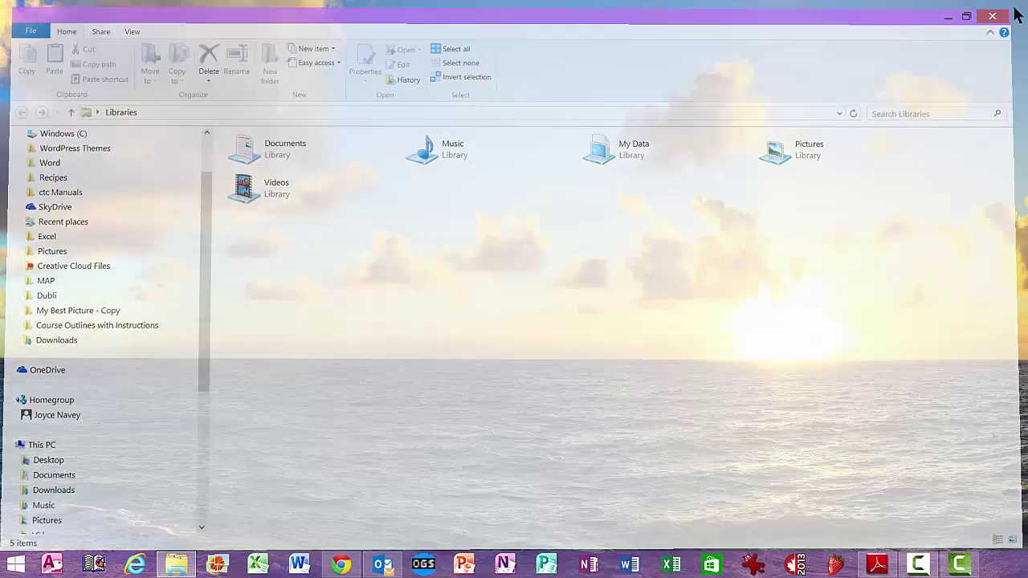